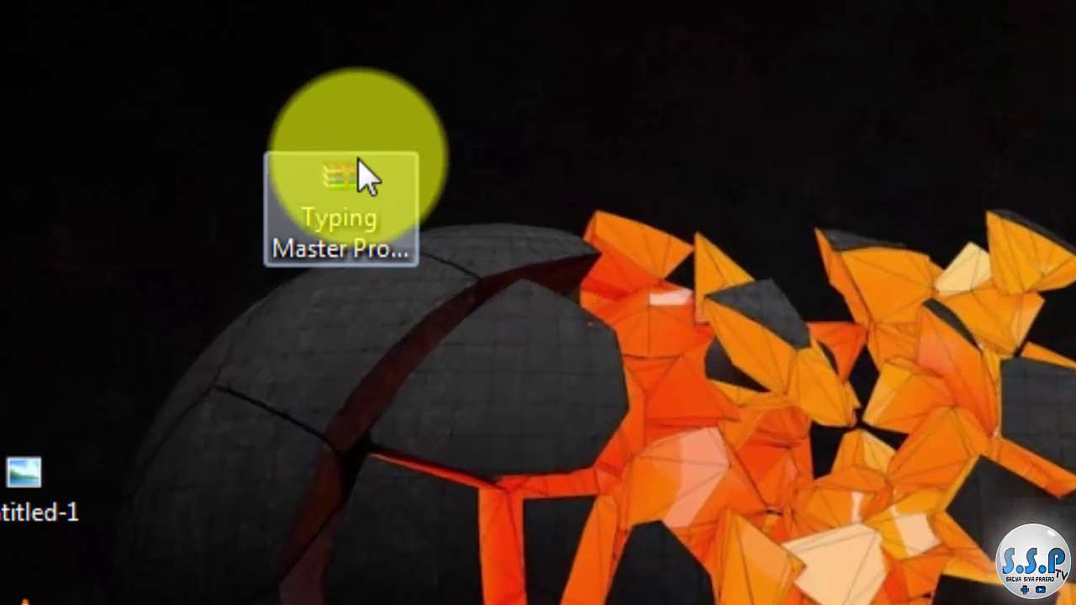
# Extract the Typing Master Pro (Islam2Tech) archive on the desktop into a folder of the same name.
pyautogui.click(351, 202)
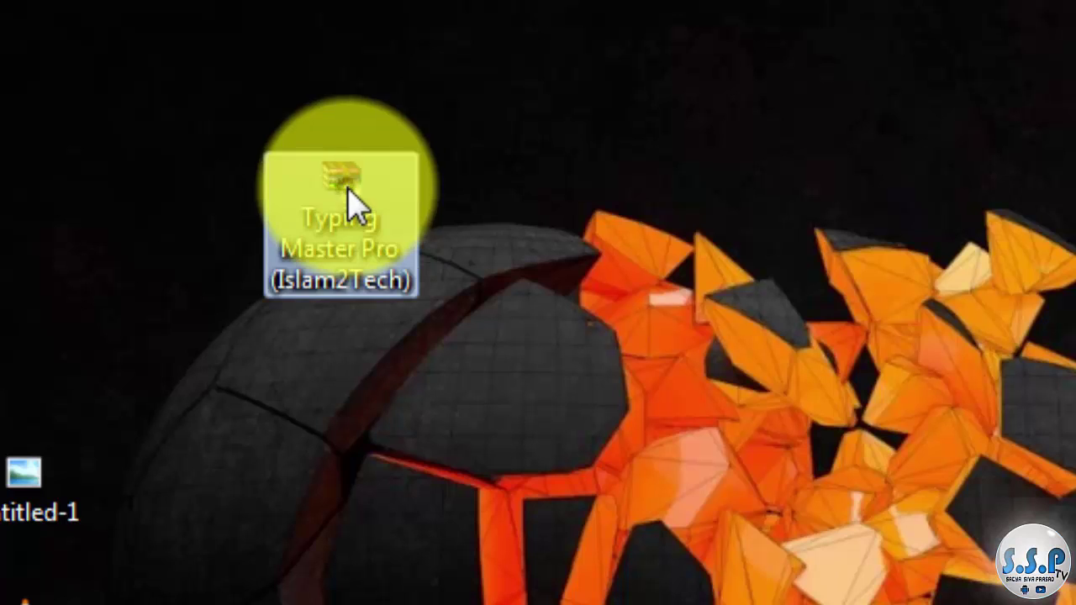
pyautogui.moveTo(473, 332); pyautogui.dragTo(303, 139)
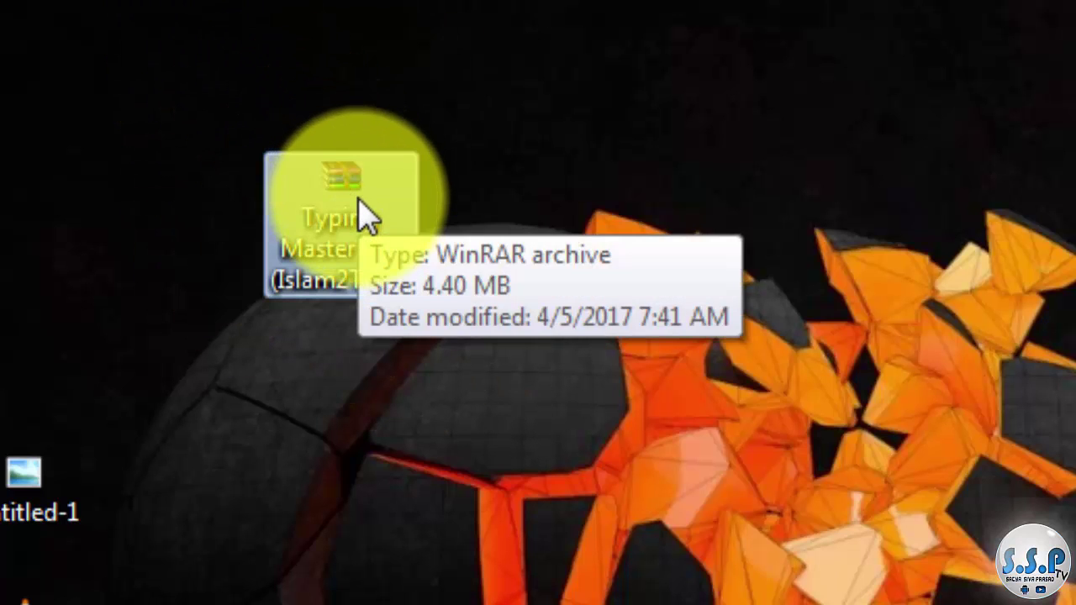
pyautogui.rightClick(334, 226)
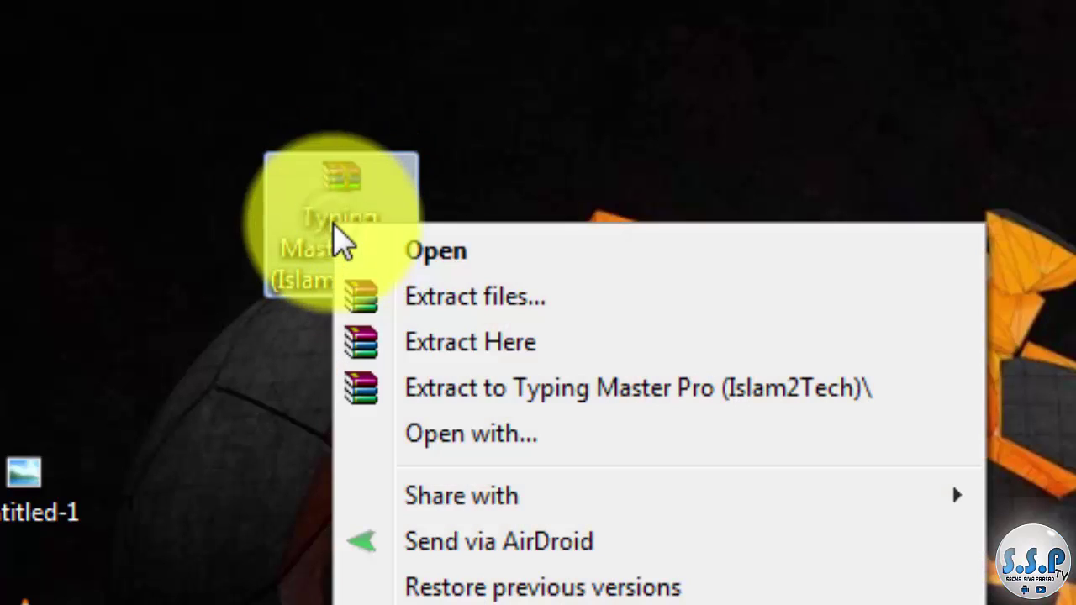
pyautogui.click(478, 394)
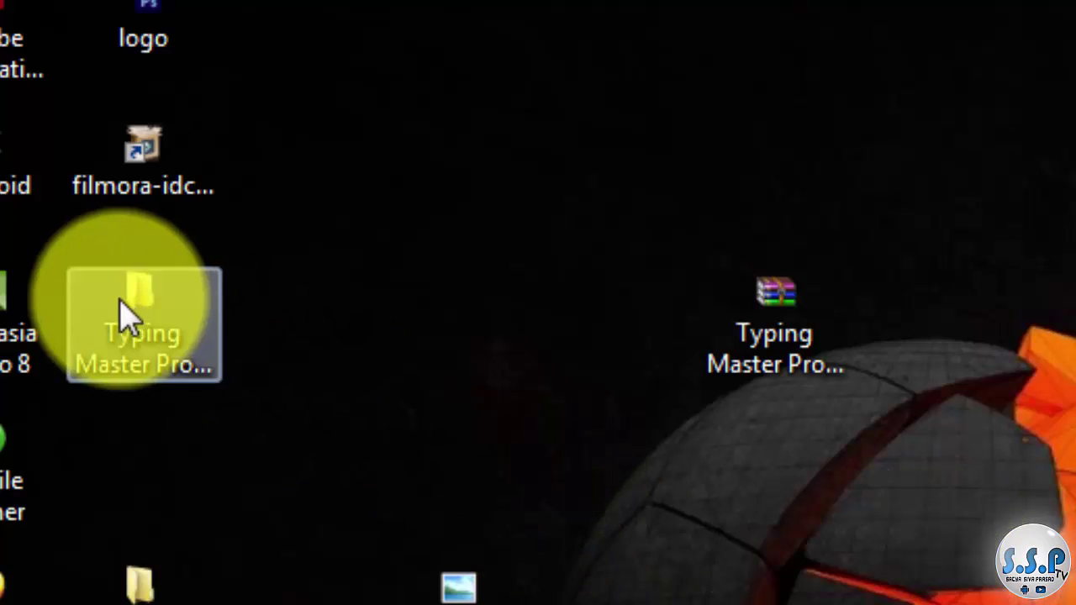
# Open the extracted folder's Typing Master Pro subfolder and launch the TypingMasterENG installer.
pyautogui.click(151, 357)
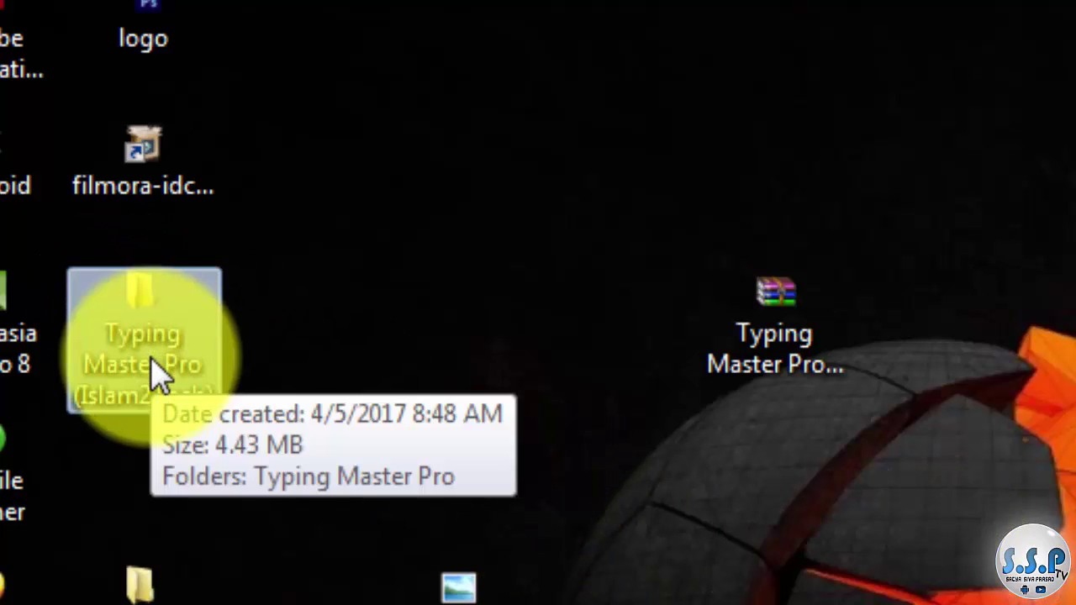
pyautogui.doubleClick(160, 378)
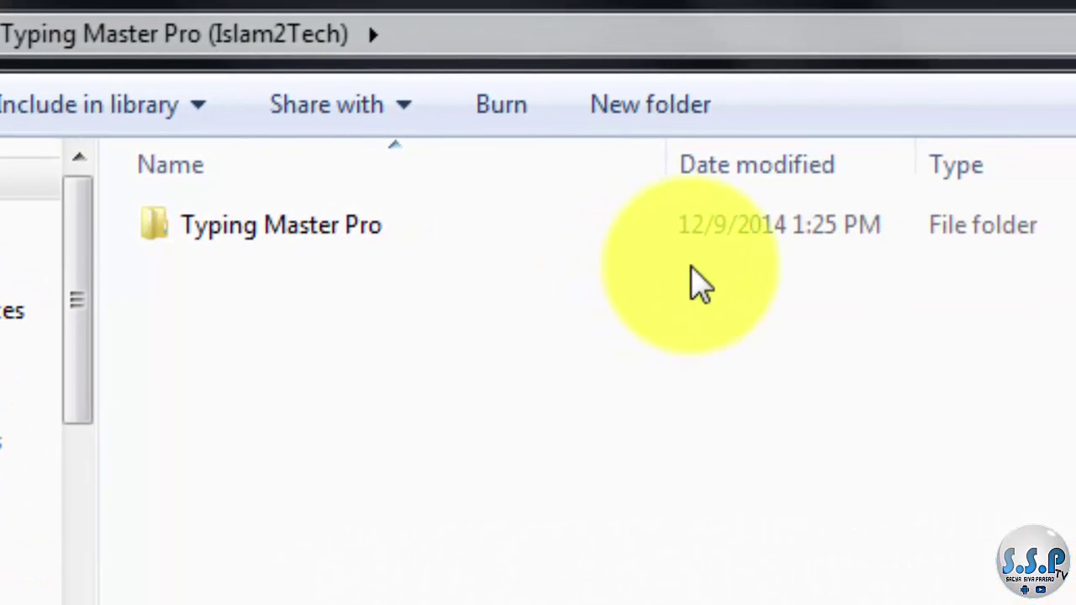
pyautogui.doubleClick(313, 227)
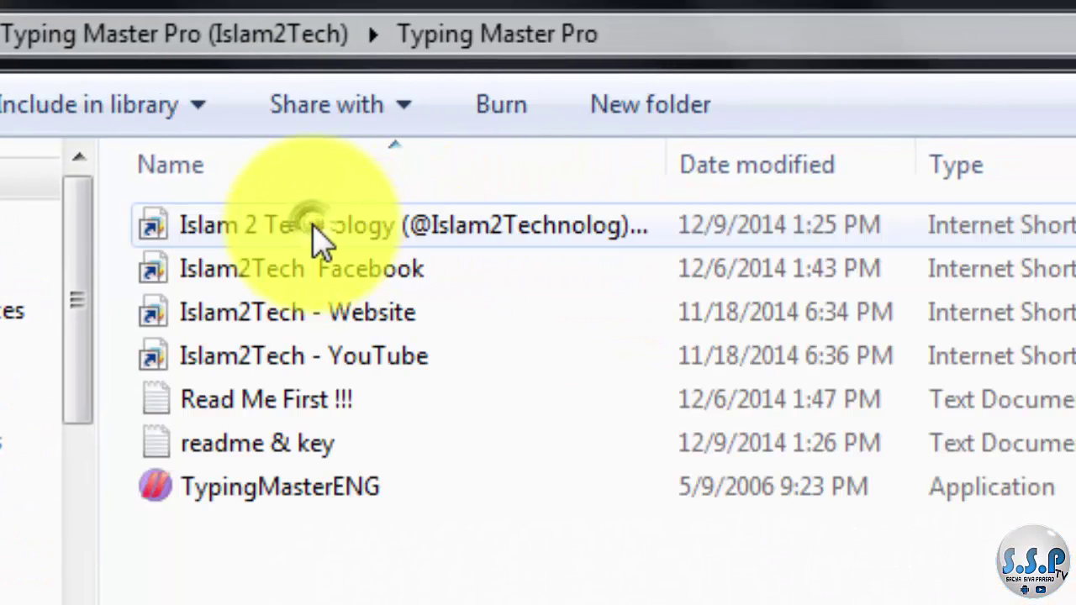
pyautogui.moveTo(253, 547); pyautogui.dragTo(265, 265)
pyautogui.click(303, 572)
pyautogui.click(289, 496)
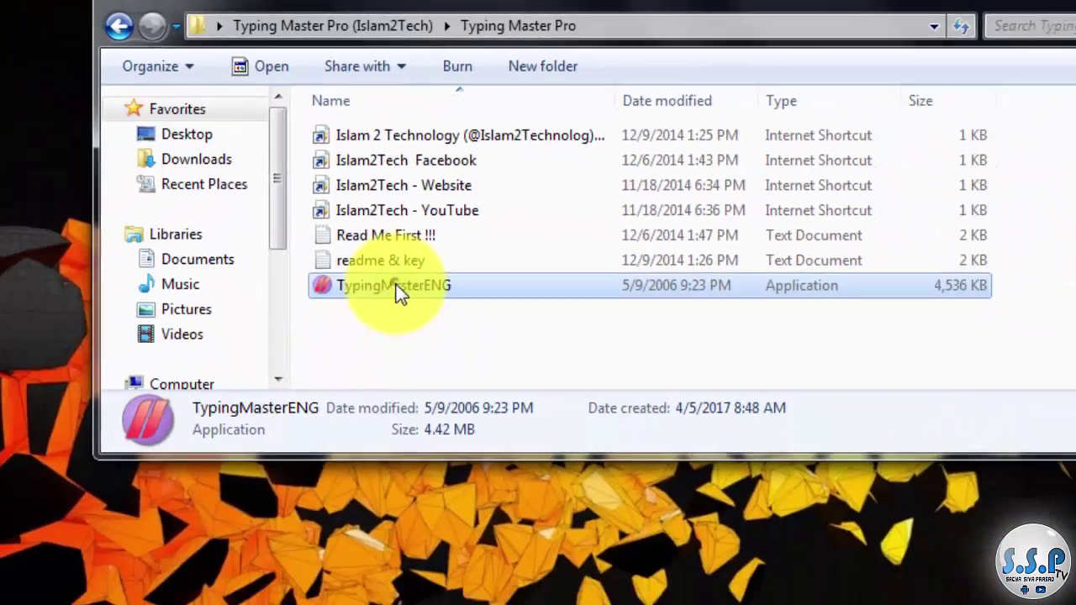
pyautogui.doubleClick(400, 290)
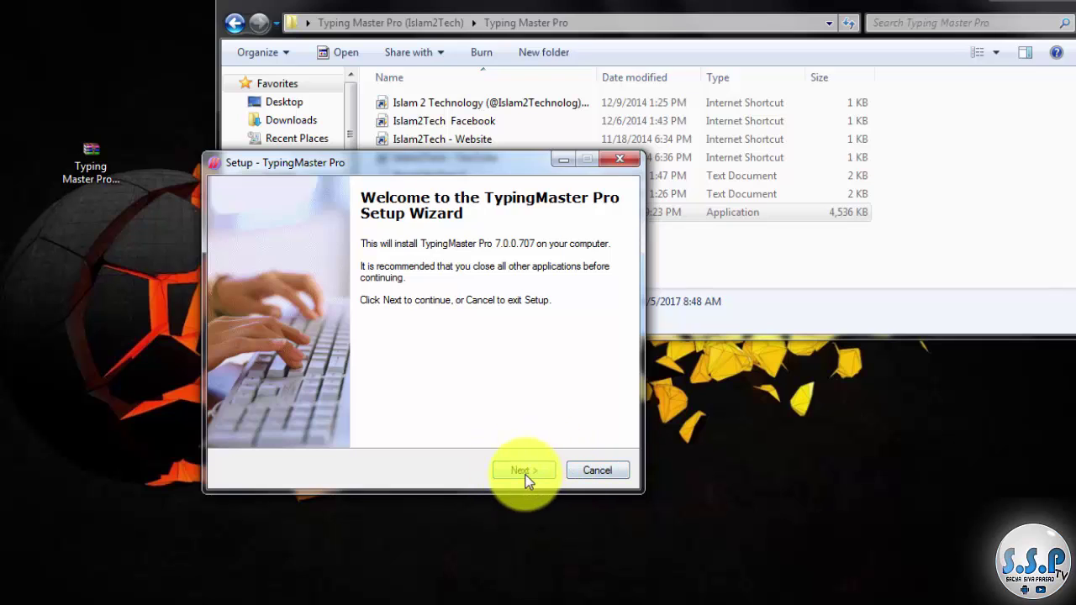
# Install TypingMaster Pro with the license agreement accepted, the default destination and Standard Install, and finish setup with the program launched.
pyautogui.click(523, 473)
pyautogui.click(275, 419)
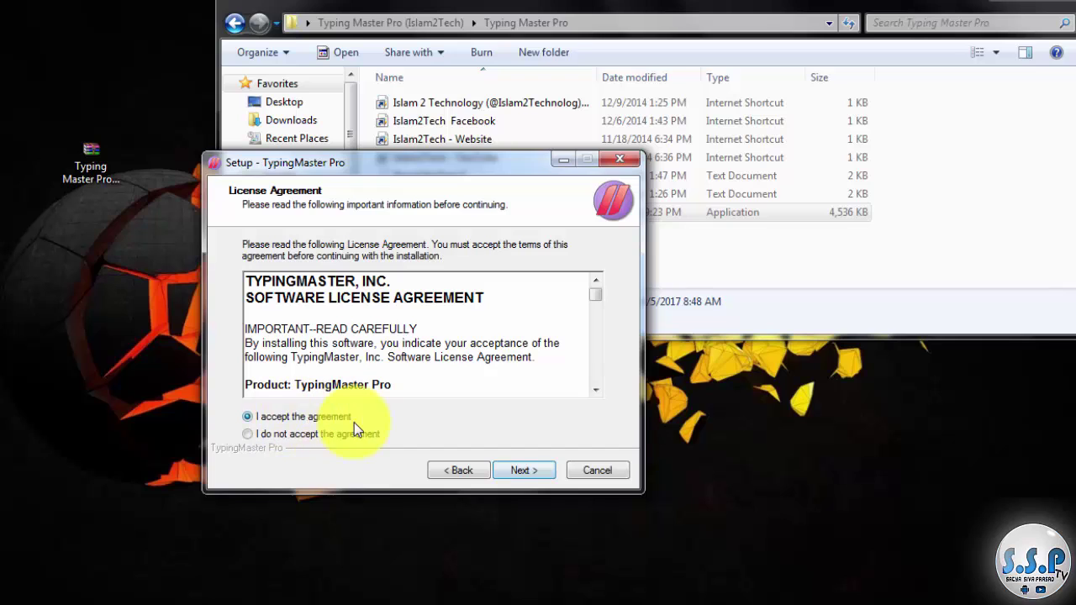
pyautogui.click(537, 469)
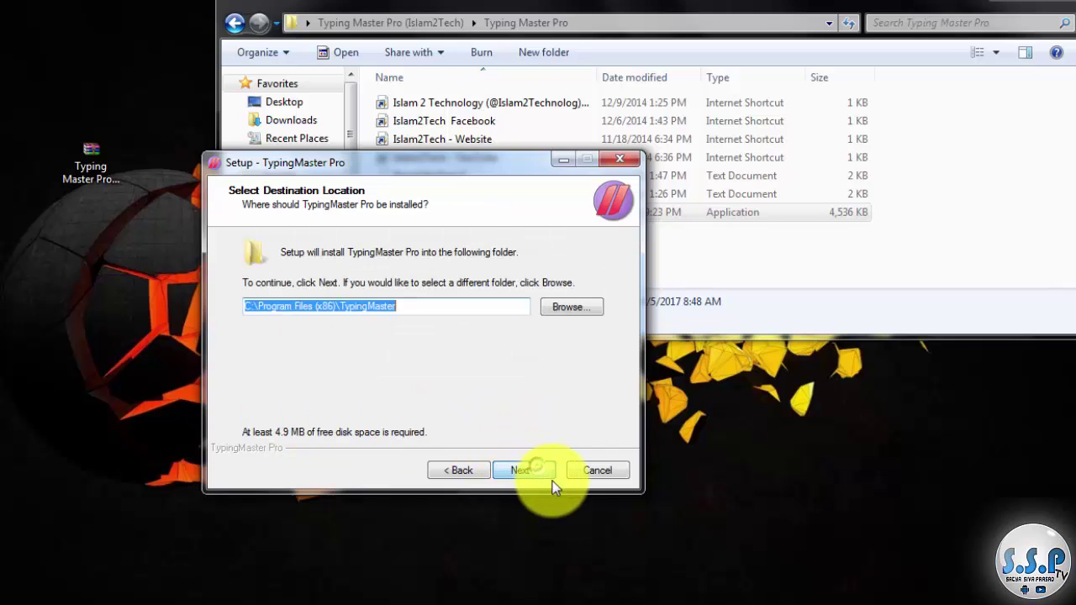
pyautogui.click(542, 467)
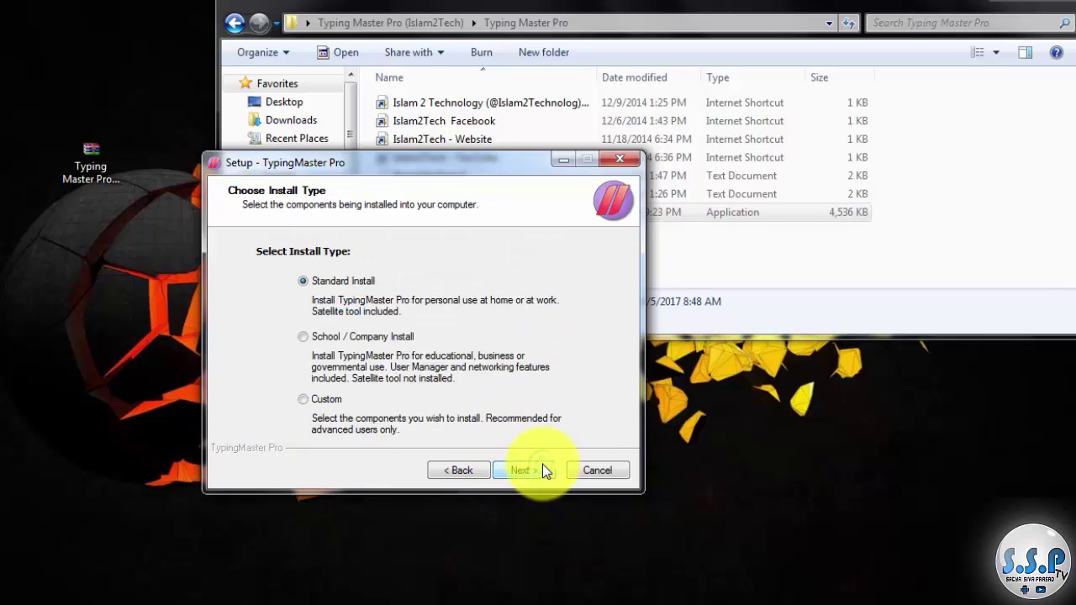
pyautogui.click(536, 467)
pyautogui.click(547, 468)
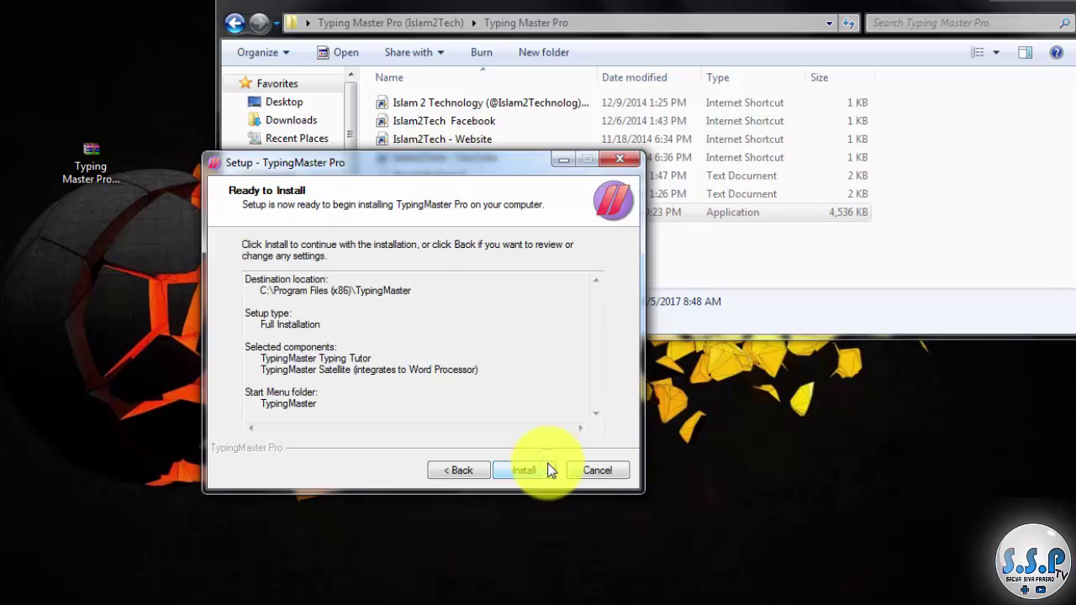
pyautogui.click(548, 469)
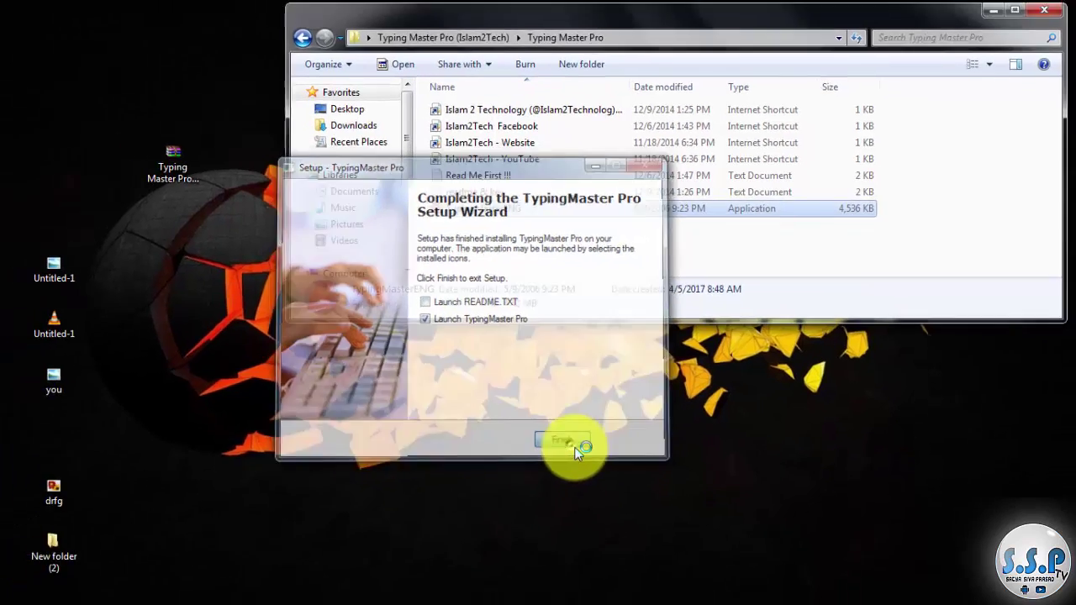
pyautogui.click(531, 477)
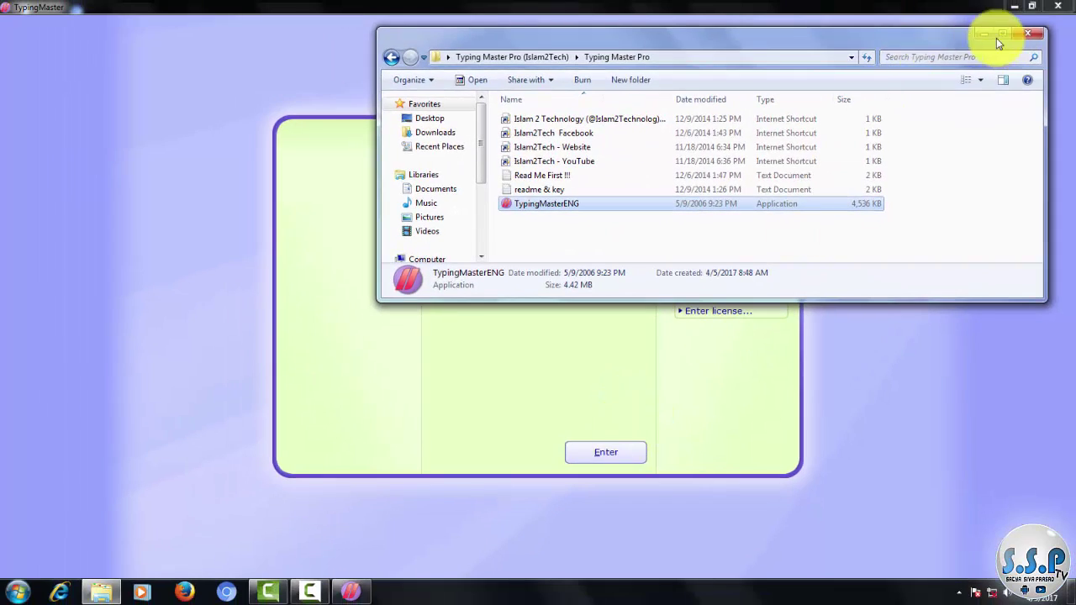
# Minimize the file window, enter TypingMaster Pro with a new user name, and open the license entry form from the program information.
pyautogui.click(984, 35)
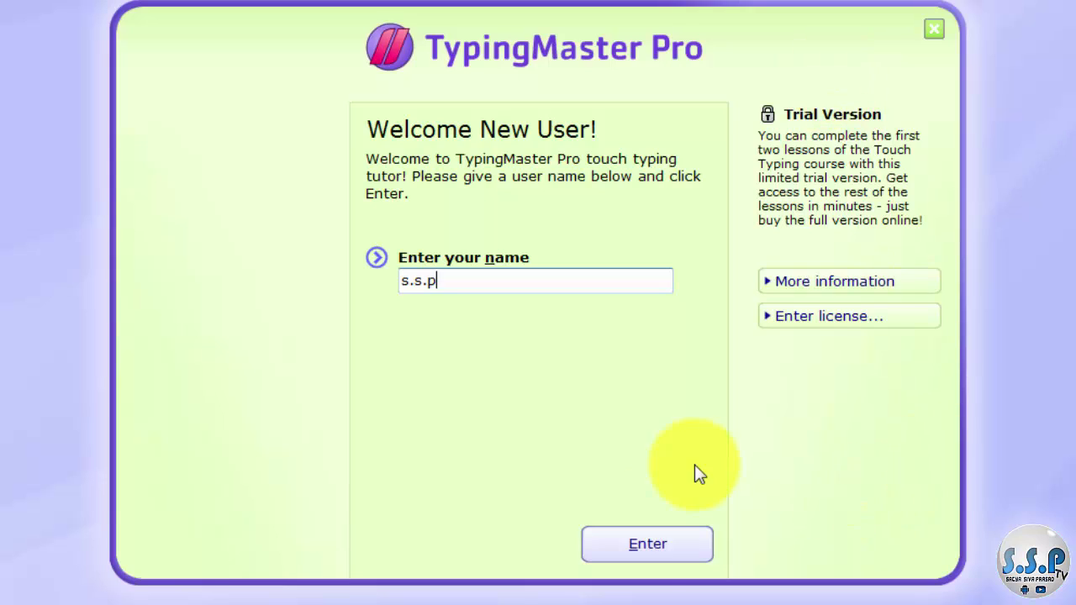
pyautogui.click(648, 552)
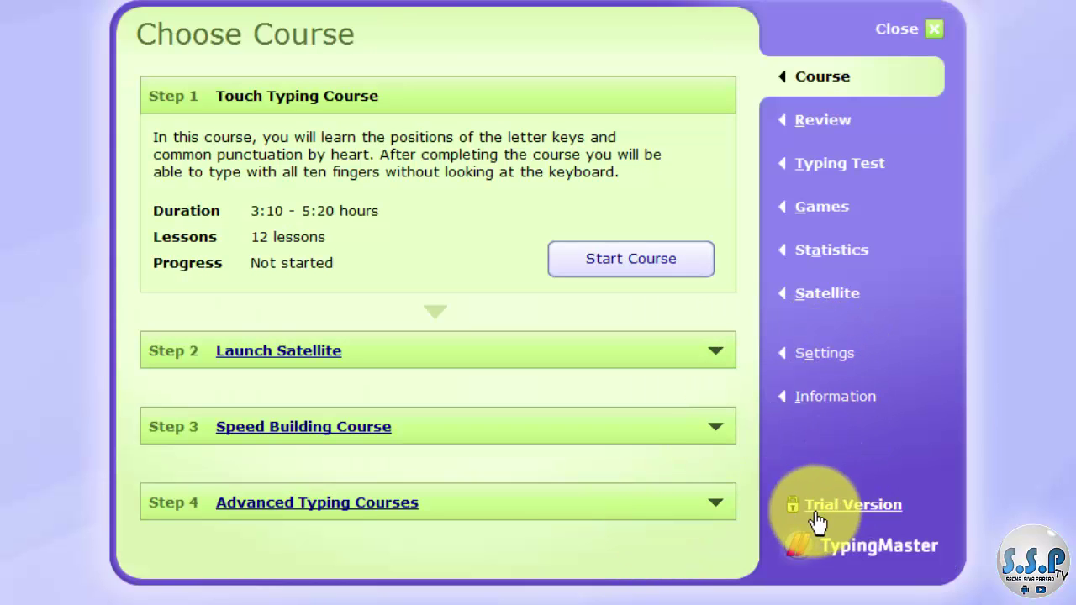
pyautogui.click(831, 397)
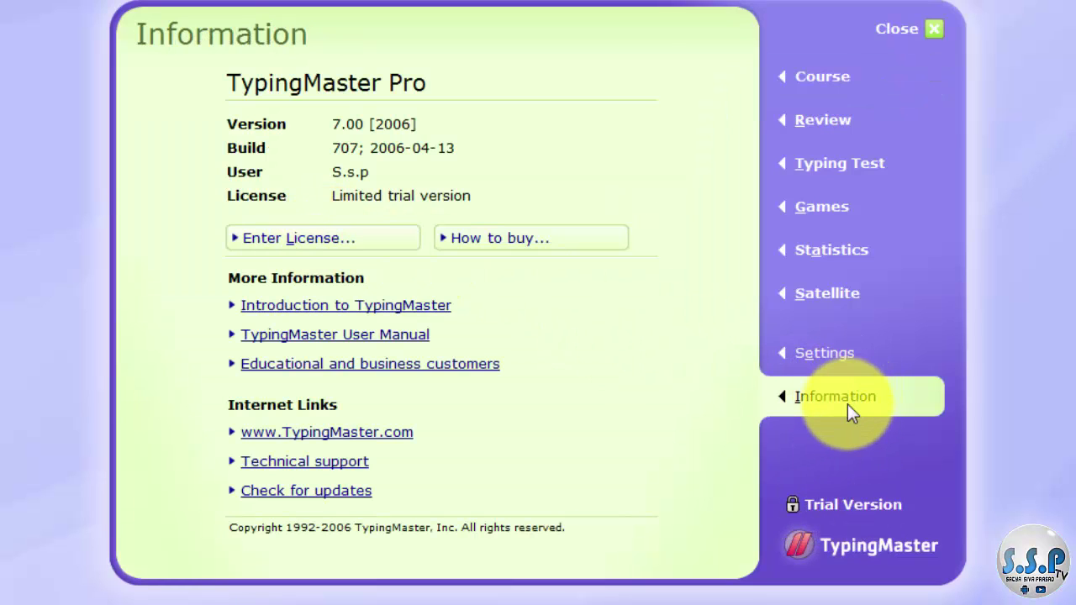
pyautogui.click(297, 241)
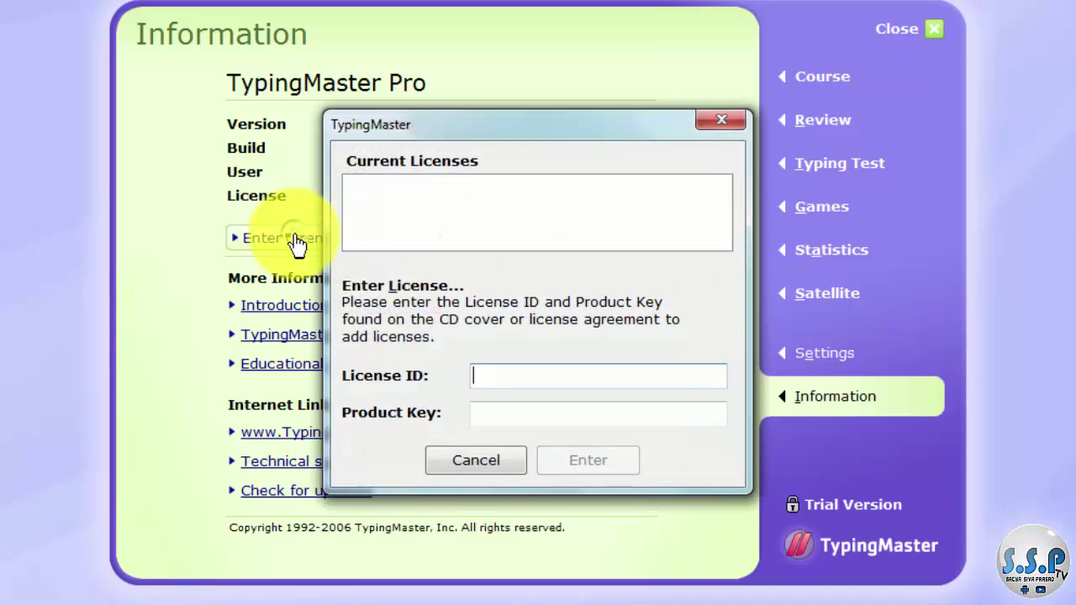
# Copy the serial from the "readme & key" text file and paste it into the Product Key field of the license form.
pyautogui.click(7, 599)
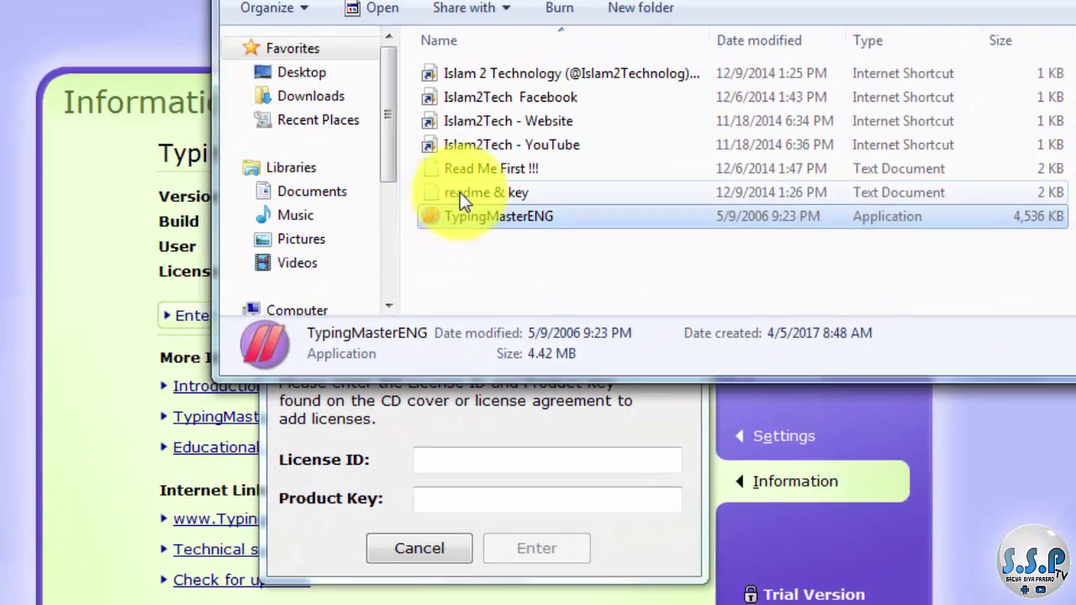
pyautogui.doubleClick(477, 177)
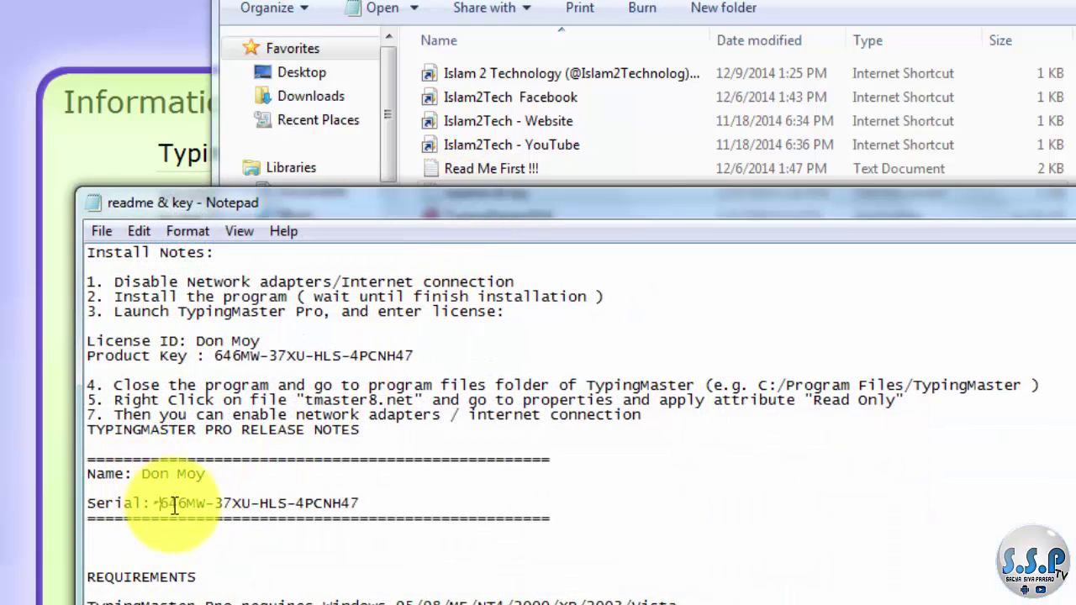
pyautogui.moveTo(164, 505); pyautogui.dragTo(379, 509)
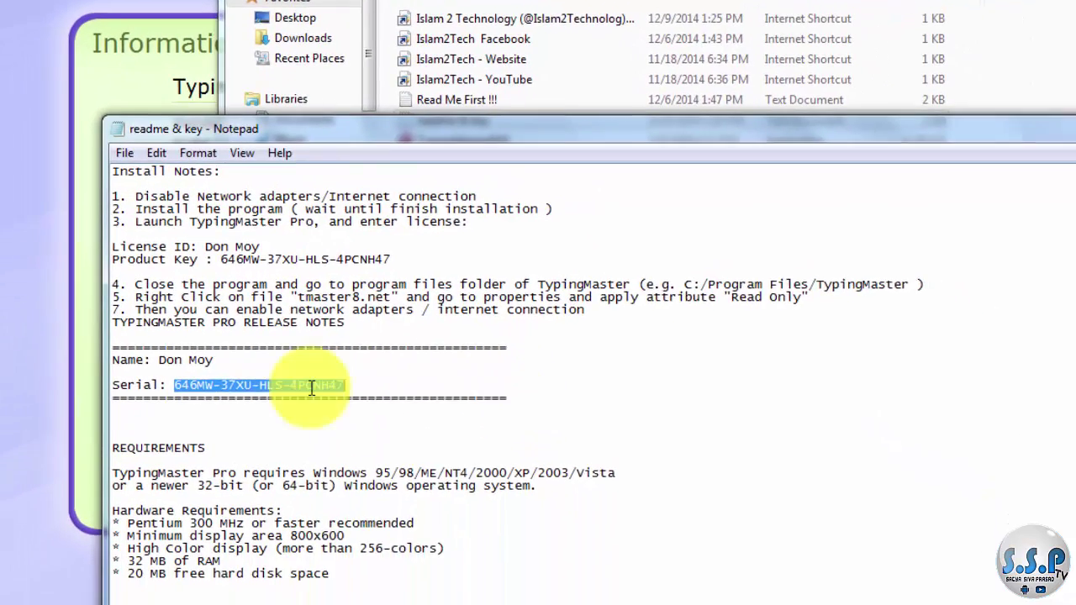
pyautogui.rightClick(319, 504)
pyautogui.click(341, 434)
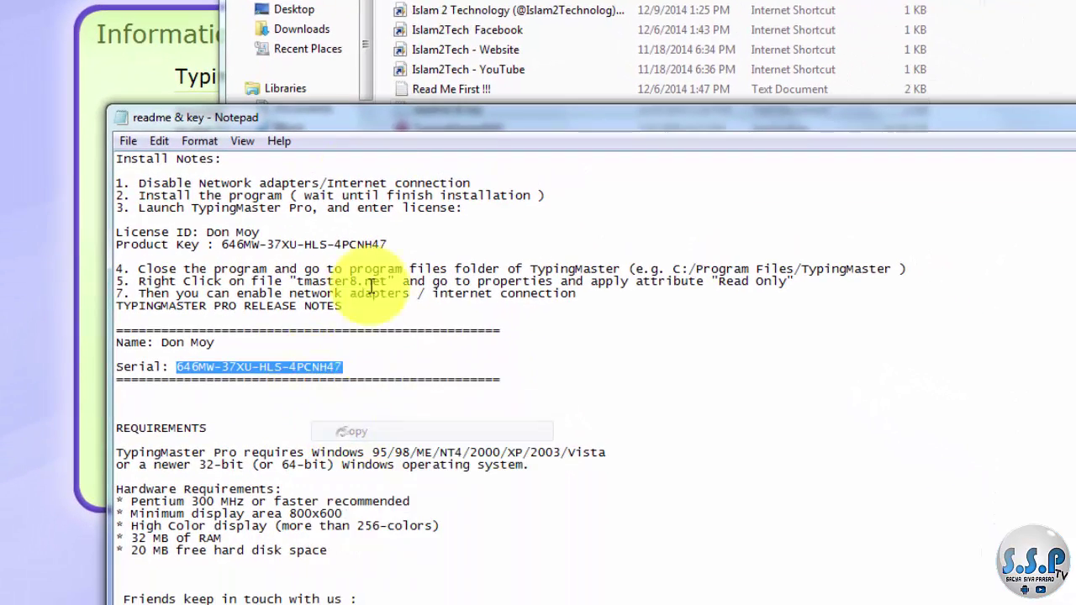
pyautogui.hotkey('alt', 'Tab')
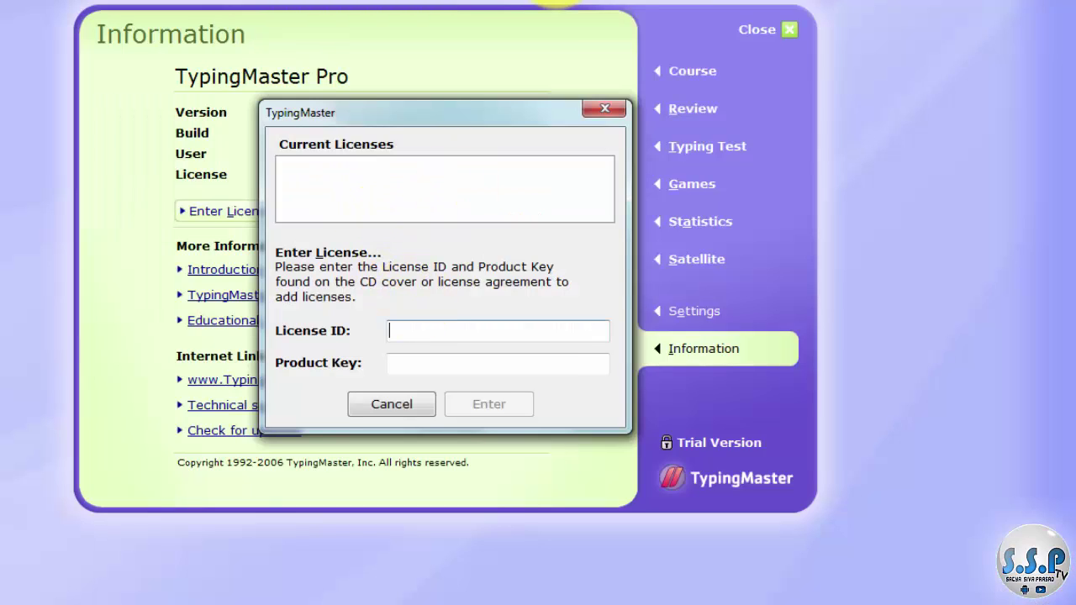
pyautogui.press('Tab')
pyautogui.hotkey('ctrl', 'v')
# Copy the licensee name from the "readme & key" file into the License ID field and submit the license.
pyautogui.hotkey('alt', 'Tab')
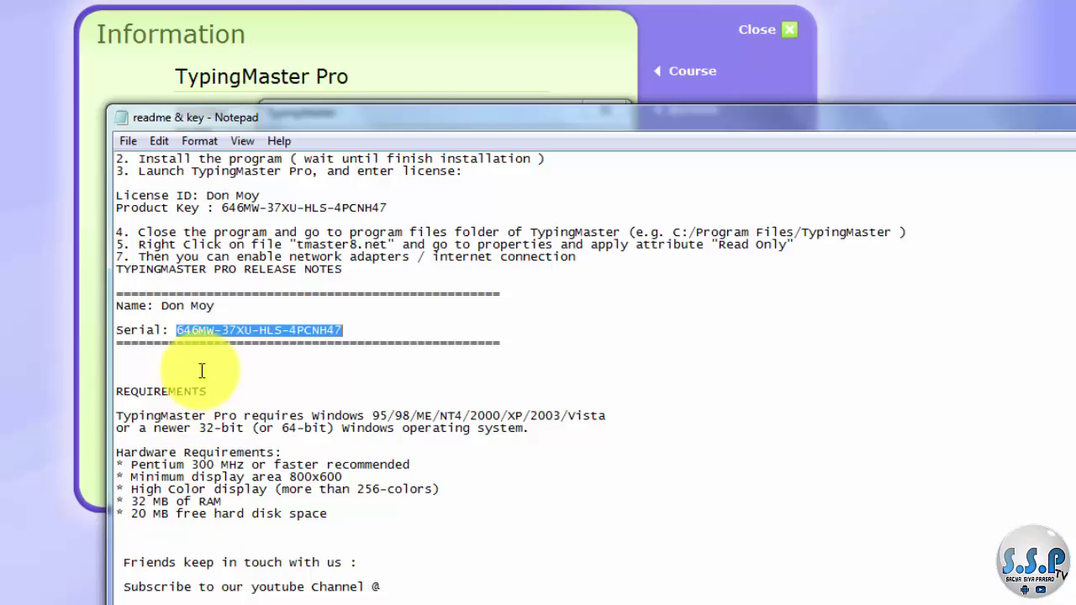
pyautogui.moveTo(215, 308); pyautogui.dragTo(176, 309)
pyautogui.moveTo(254, 309); pyautogui.dragTo(308, 303)
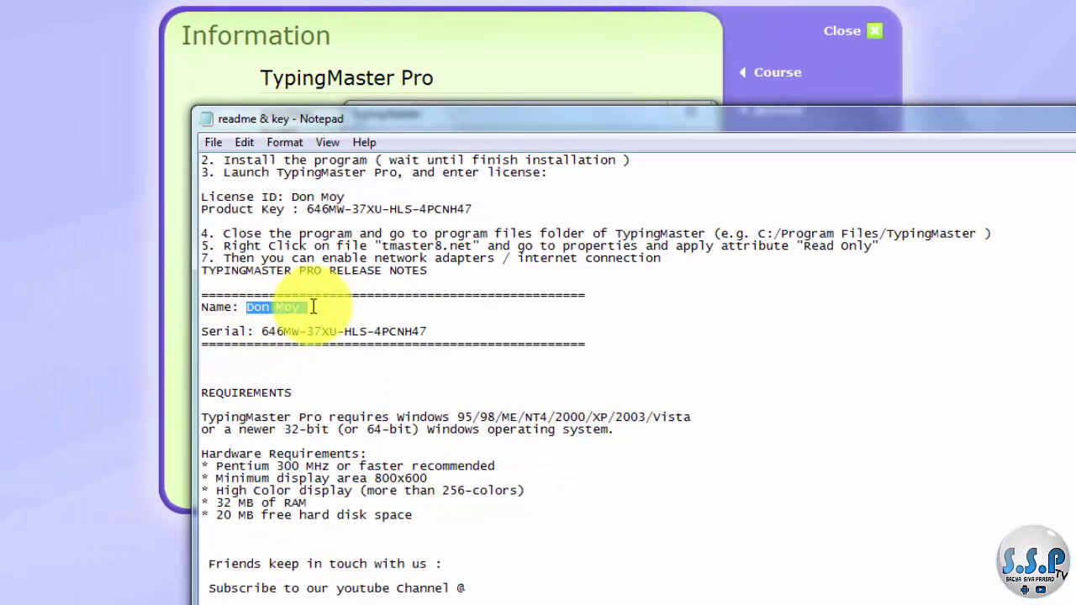
pyautogui.click(332, 59)
pyautogui.click(485, 336)
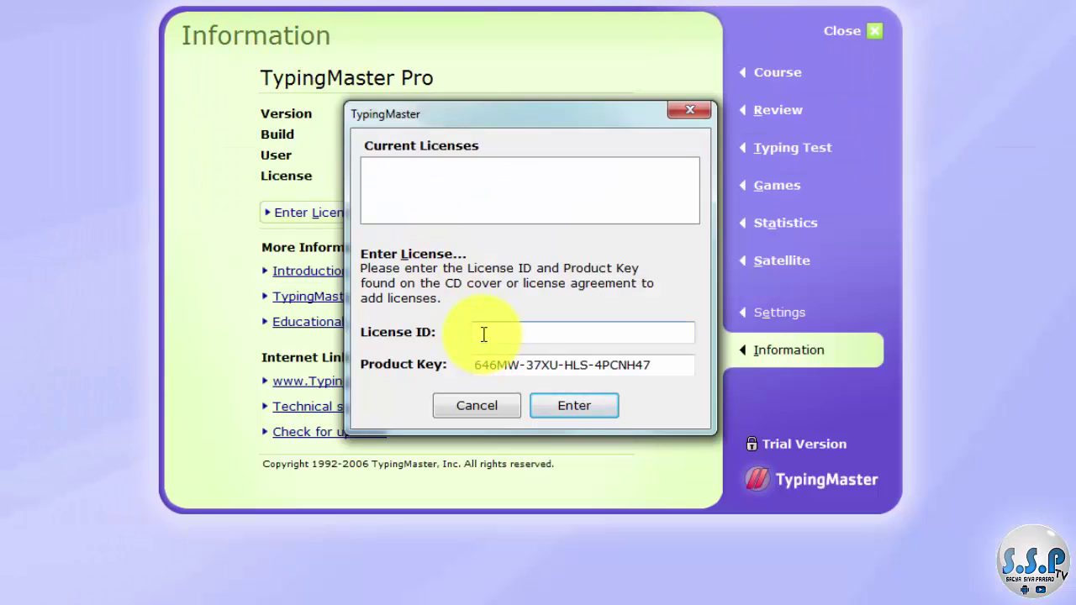
pyautogui.click(573, 405)
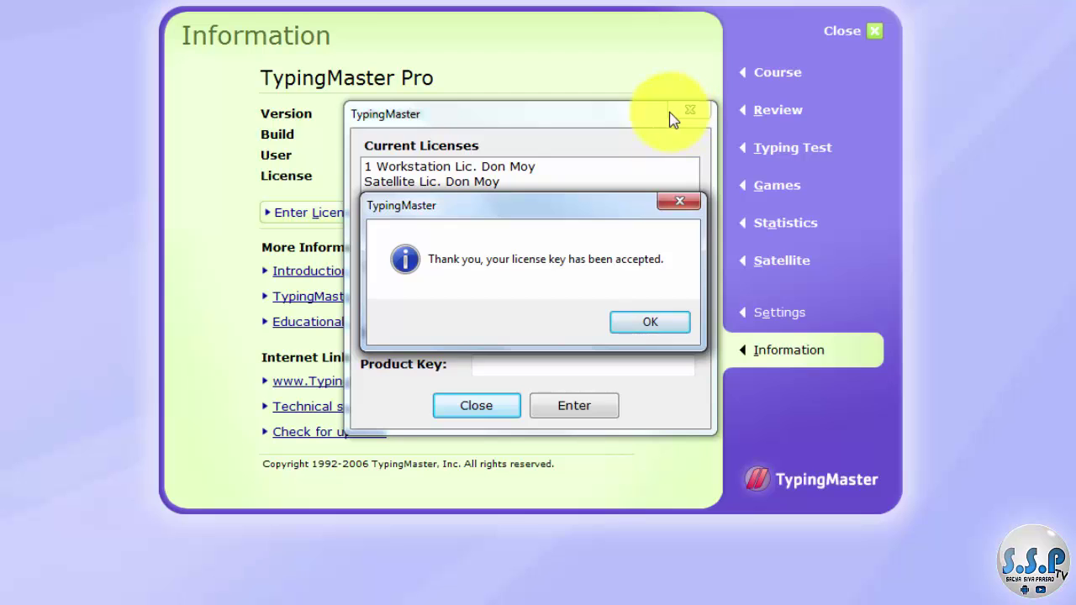
pyautogui.click(656, 323)
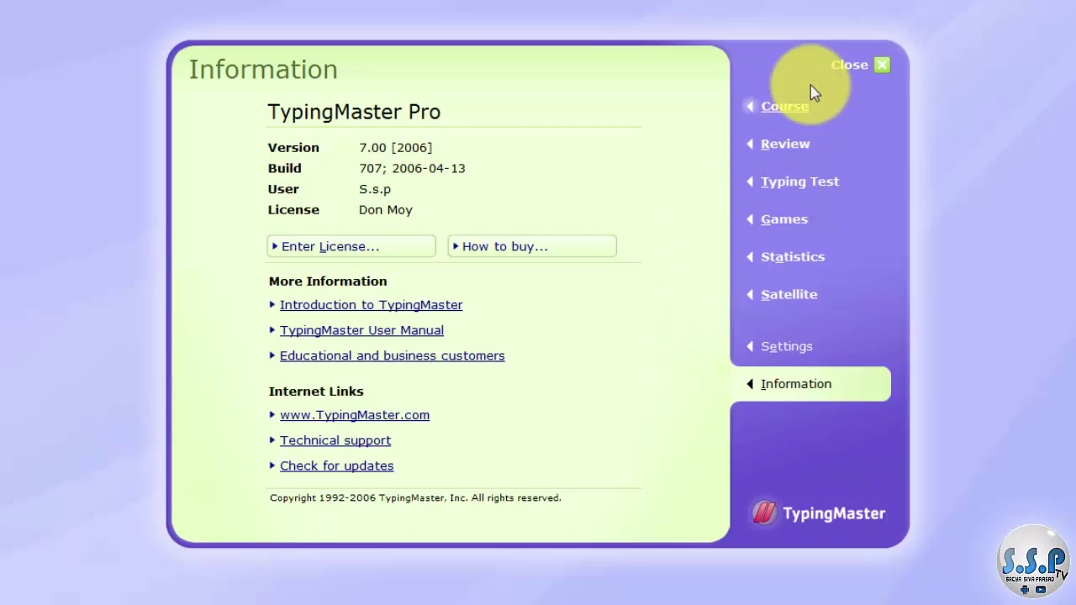
# Start the Touch Typing Course and open Lesson 1, The Home Row.
pyautogui.click(786, 107)
pyautogui.click(601, 266)
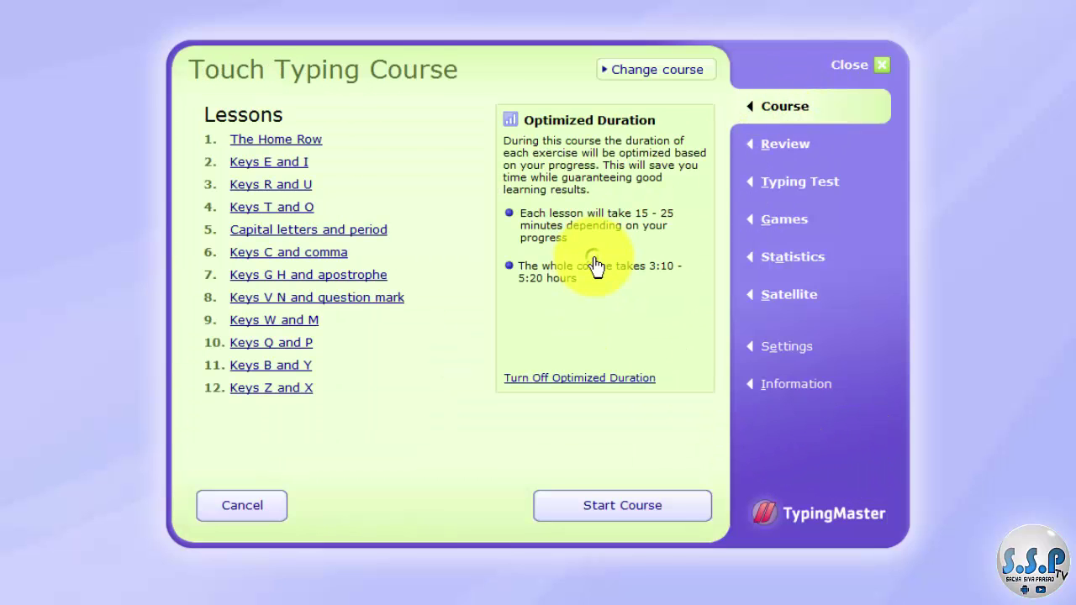
pyautogui.click(277, 141)
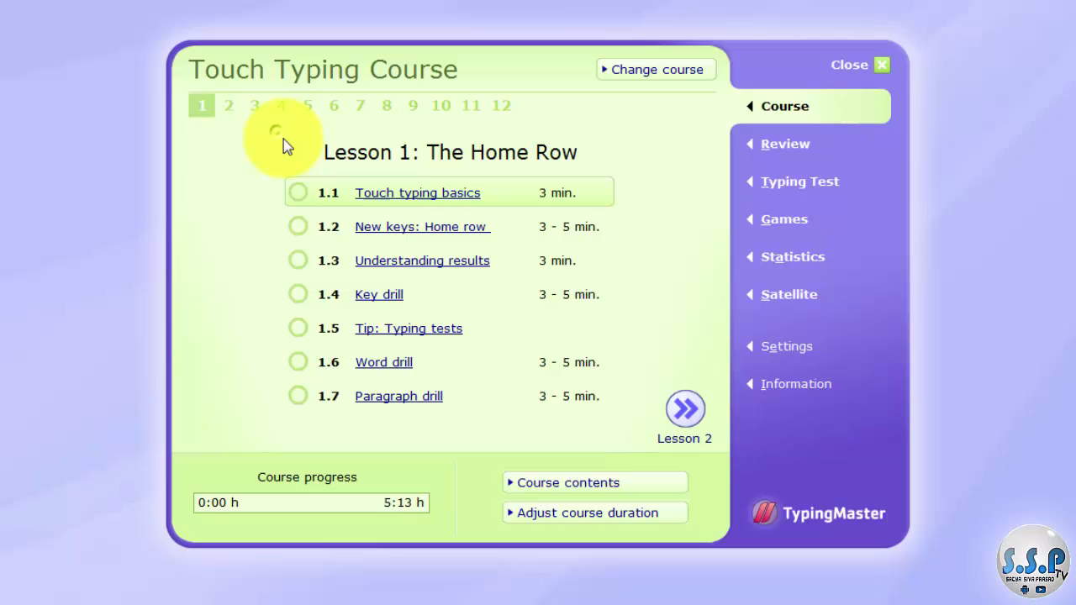
# Go through all five pages of exercise 1.1, Touch typing basics, and complete it.
pyautogui.click(307, 192)
pyautogui.click(797, 511)
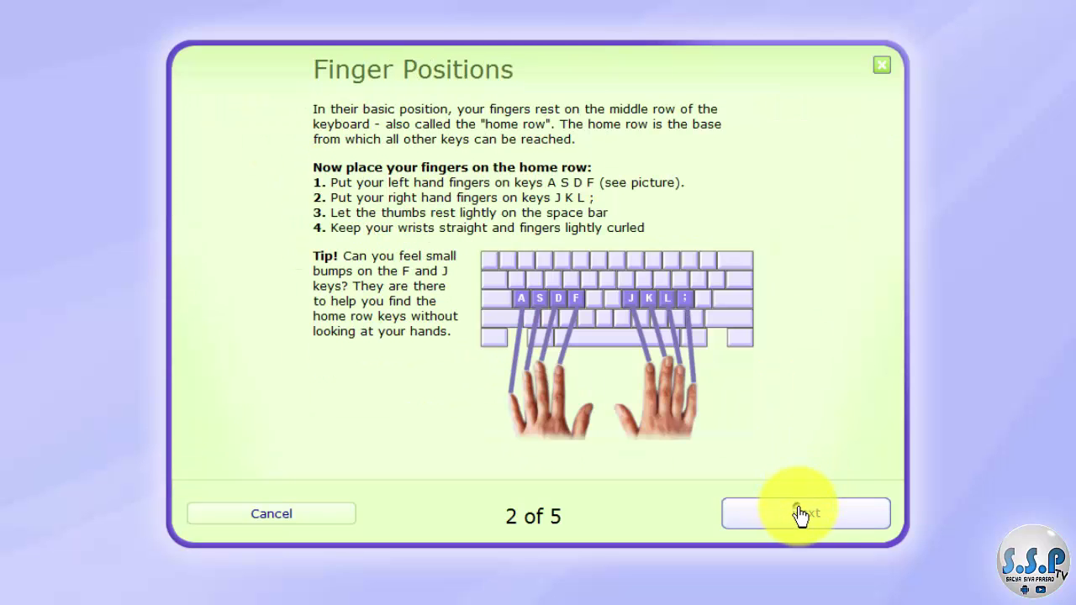
pyautogui.click(829, 517)
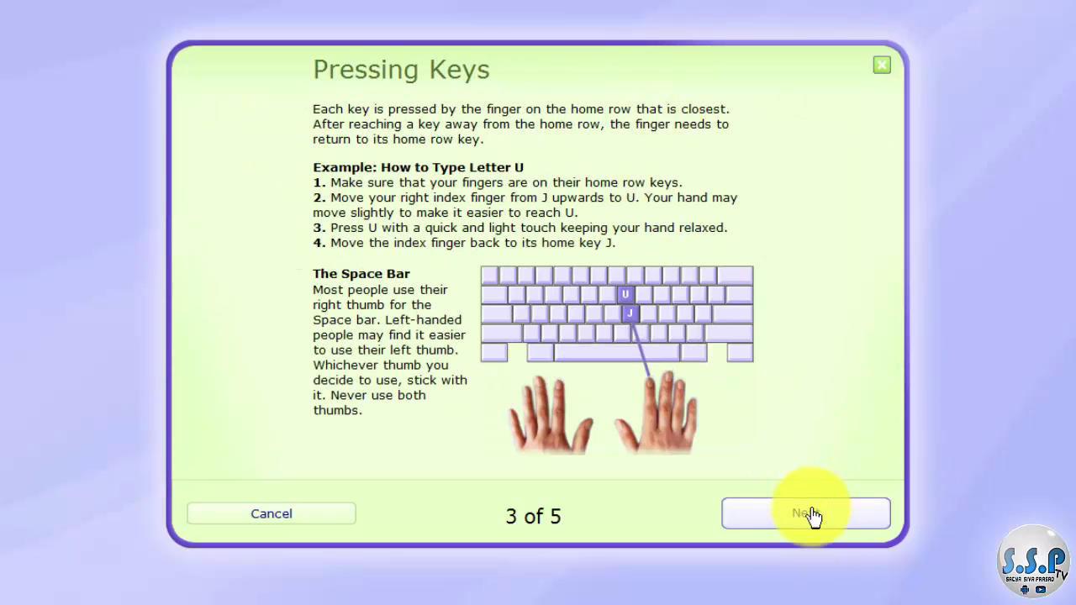
pyautogui.click(817, 514)
pyautogui.click(787, 530)
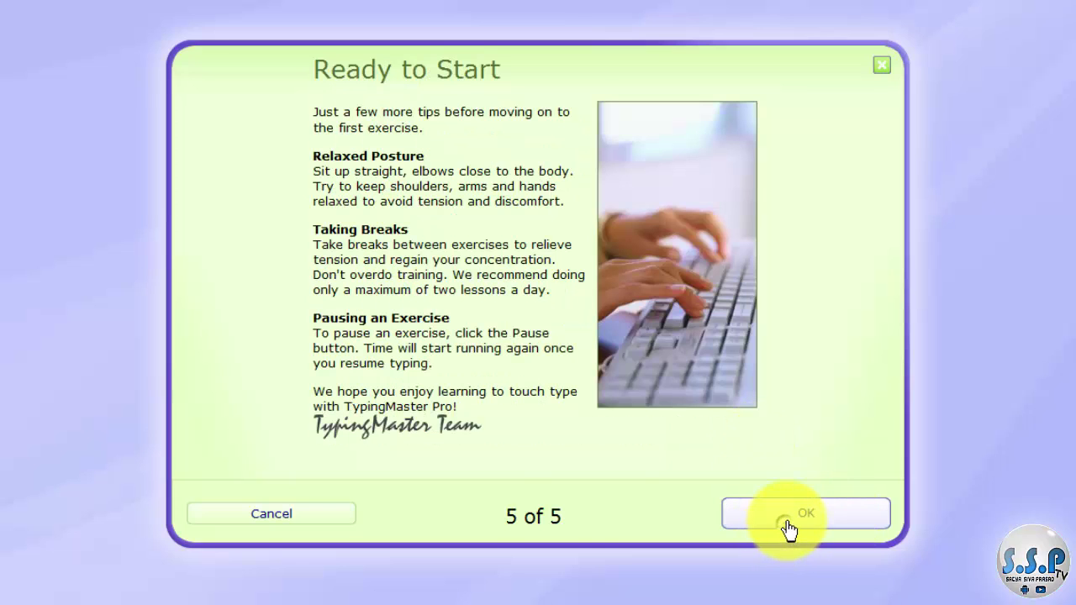
pyautogui.click(792, 521)
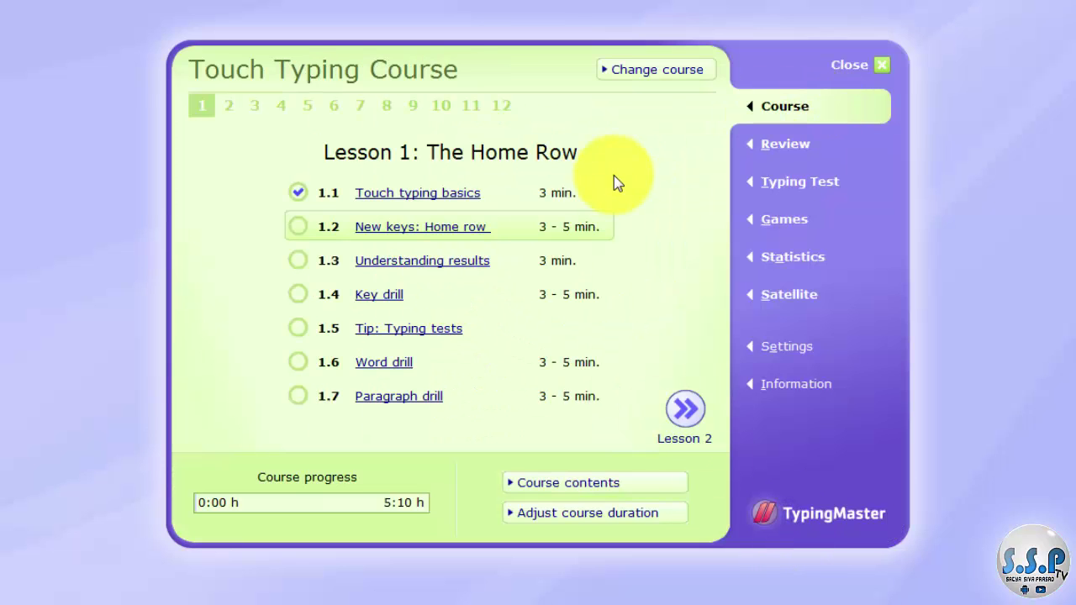
# Open exercise 1.2, New keys: Home row, and go through its introduction to the home row keys.
pyautogui.click(452, 194)
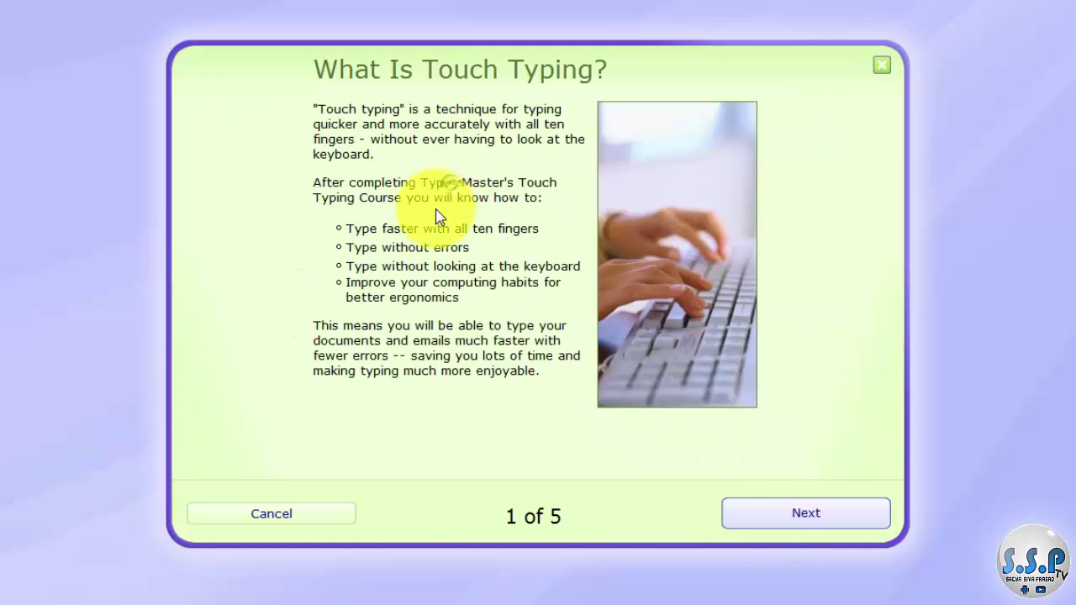
pyautogui.click(301, 513)
pyautogui.click(383, 228)
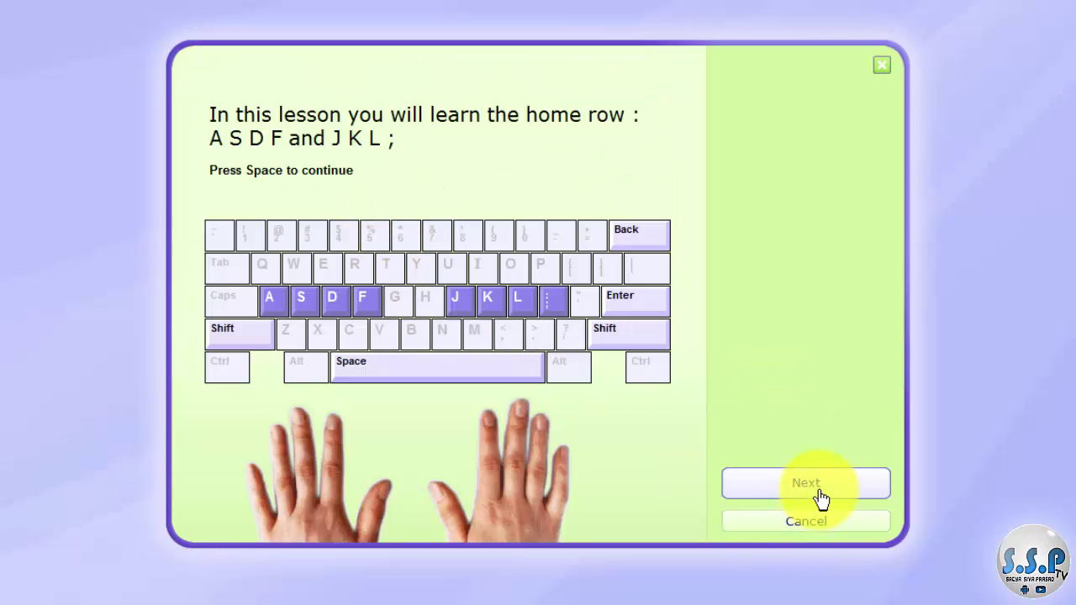
pyautogui.press('space')
pyautogui.press('space')
pyautogui.press('space')
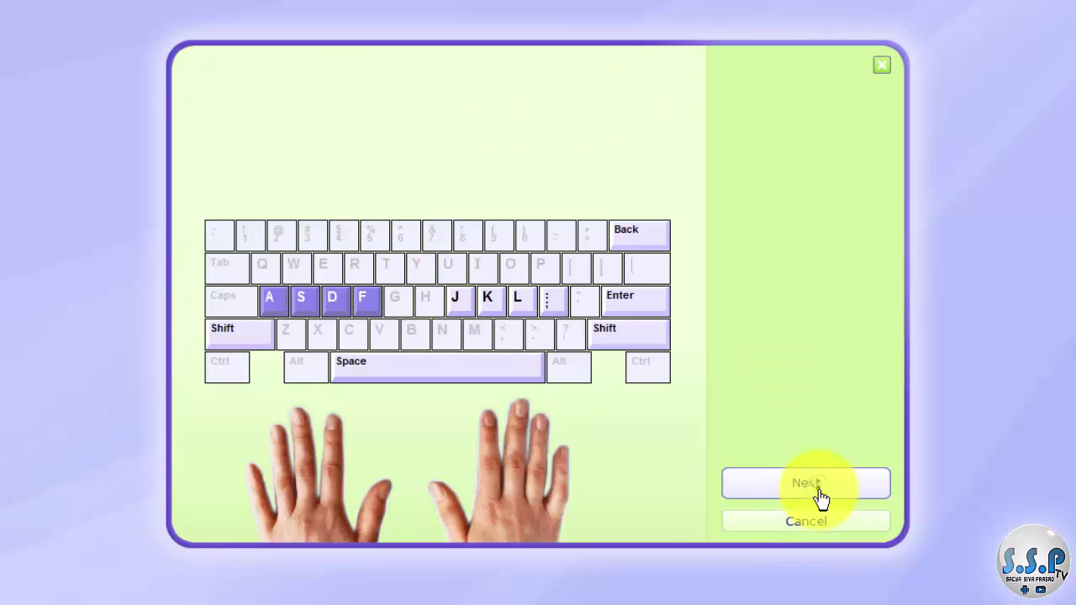
pyautogui.press('space')
pyautogui.press('space')
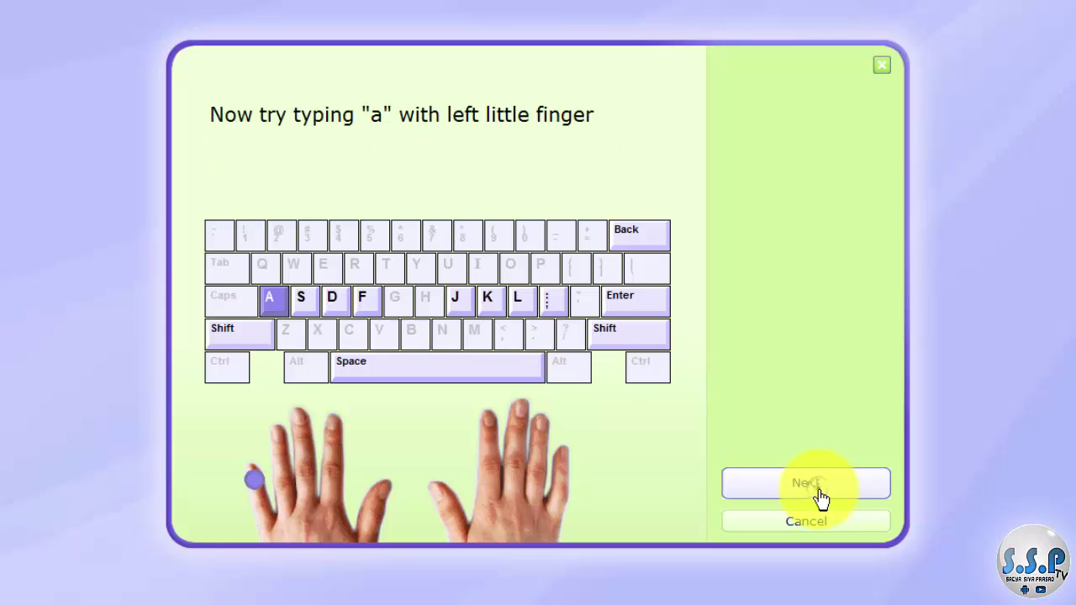
# Enter the practice letter "a" and continue to the timed key-sequence drill.
pyautogui.press('a')
pyautogui.press('space')
pyautogui.press('space')
pyautogui.press('space')
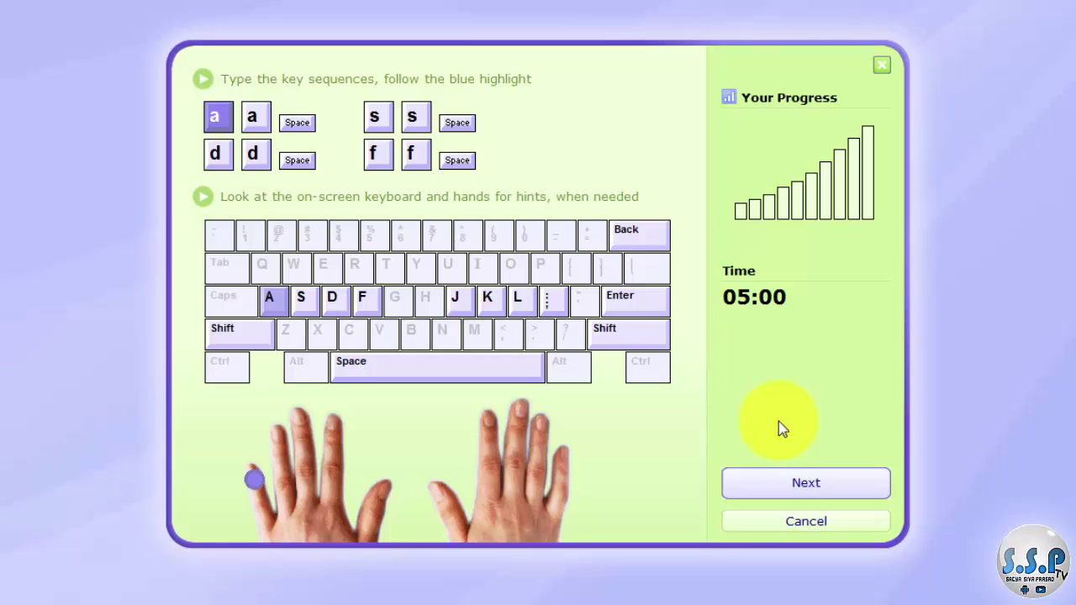
# Enter the drill sequences "aa", "ss" and "dd", each followed by a space, and begin the "ff" sequence.
pyautogui.press('a')
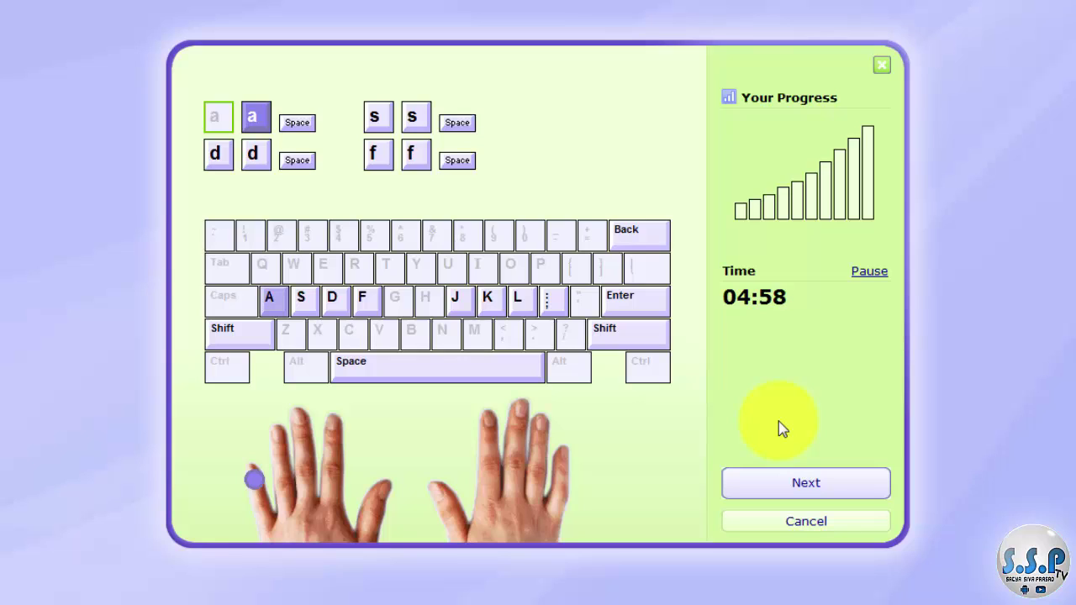
pyautogui.press('a')
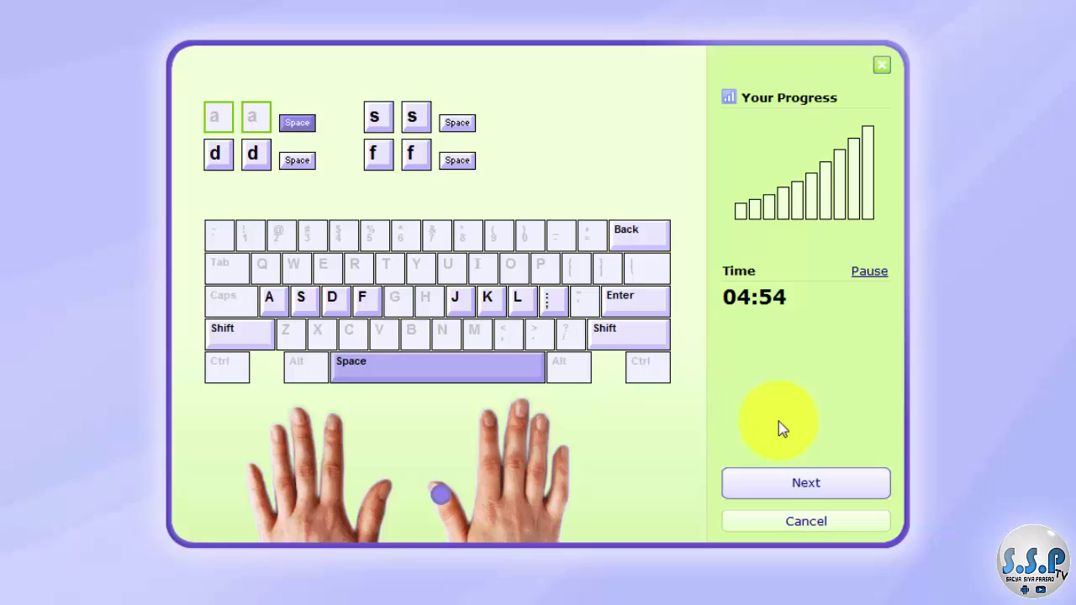
pyautogui.press('space')
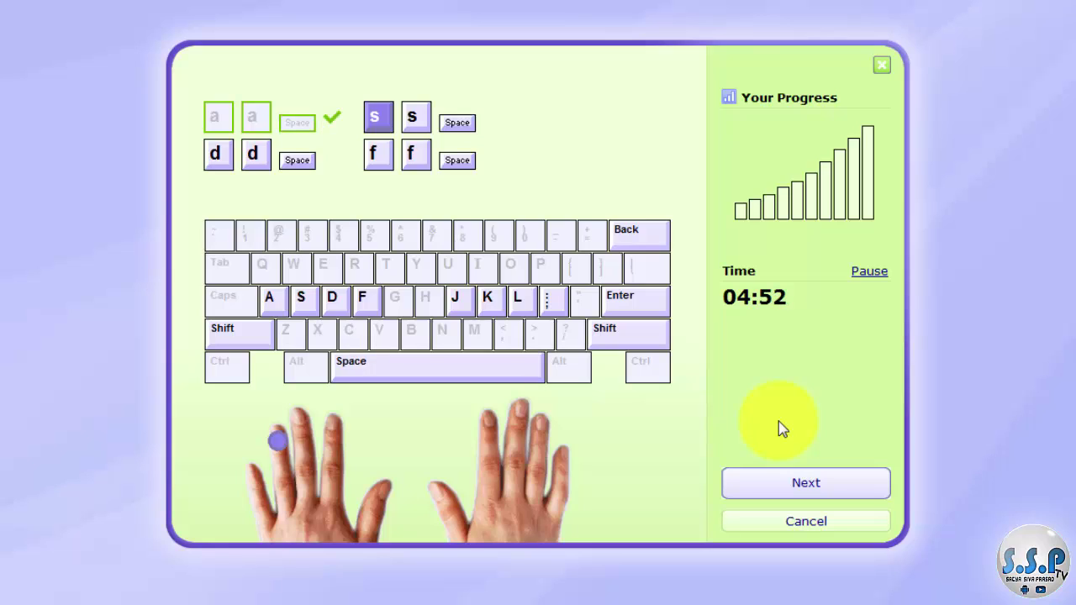
pyautogui.write('s')
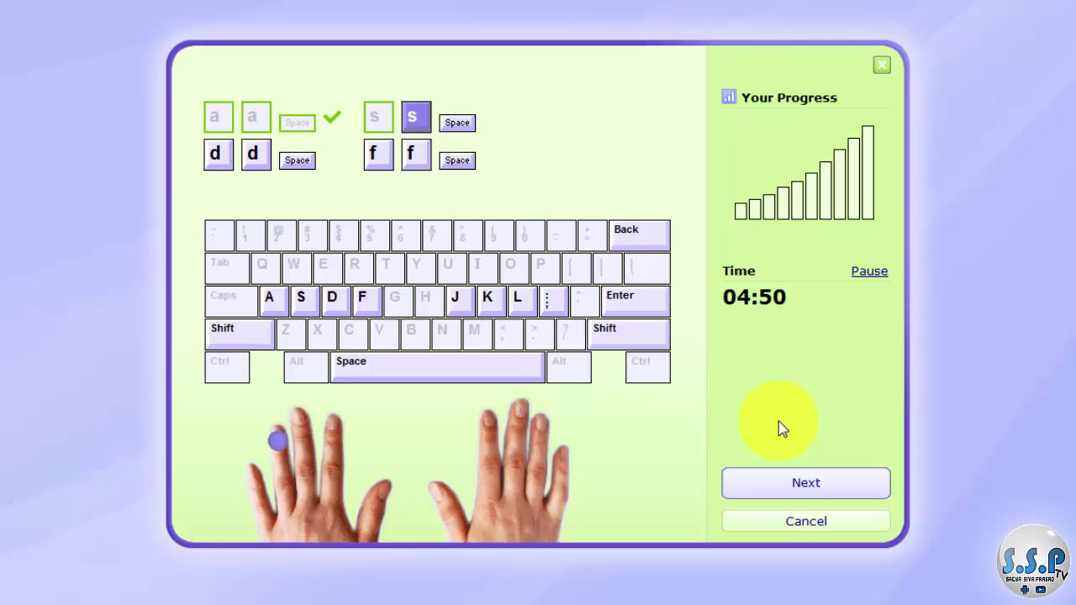
pyautogui.write('s')
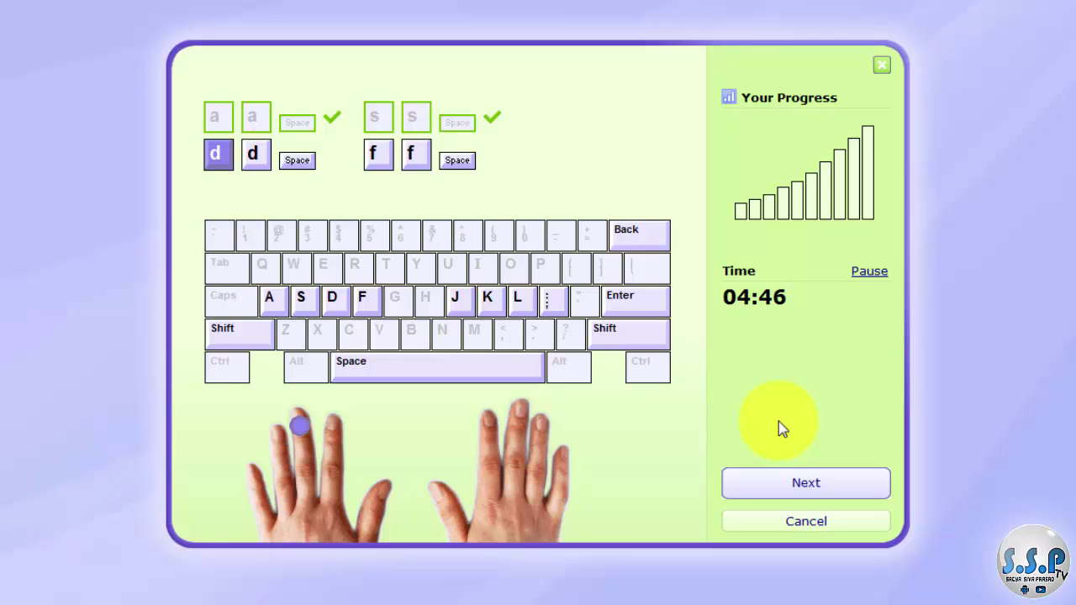
pyautogui.write(' dd ')
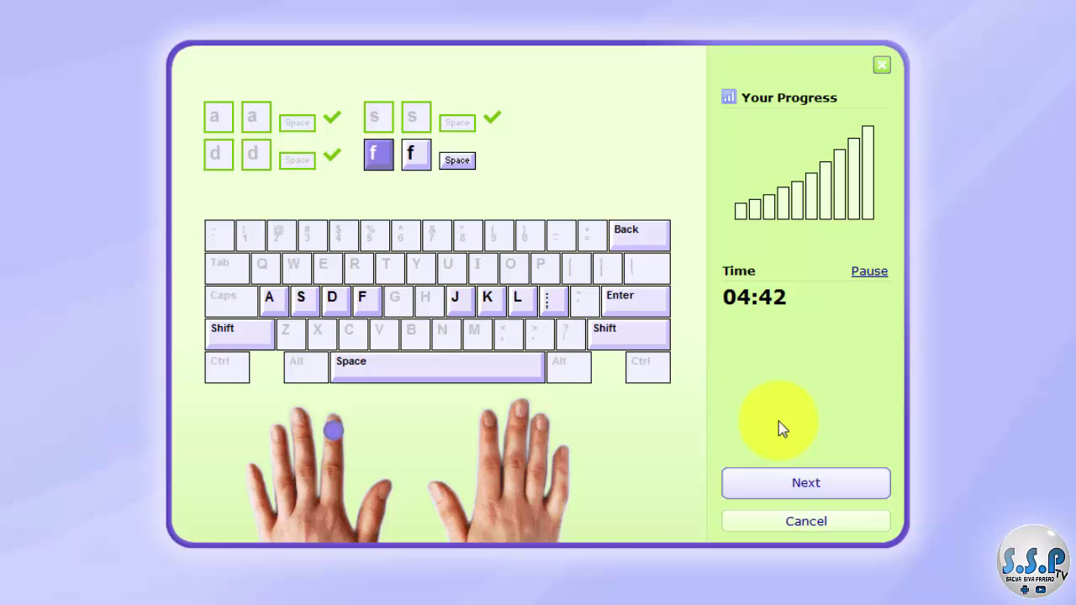
pyautogui.write('f')
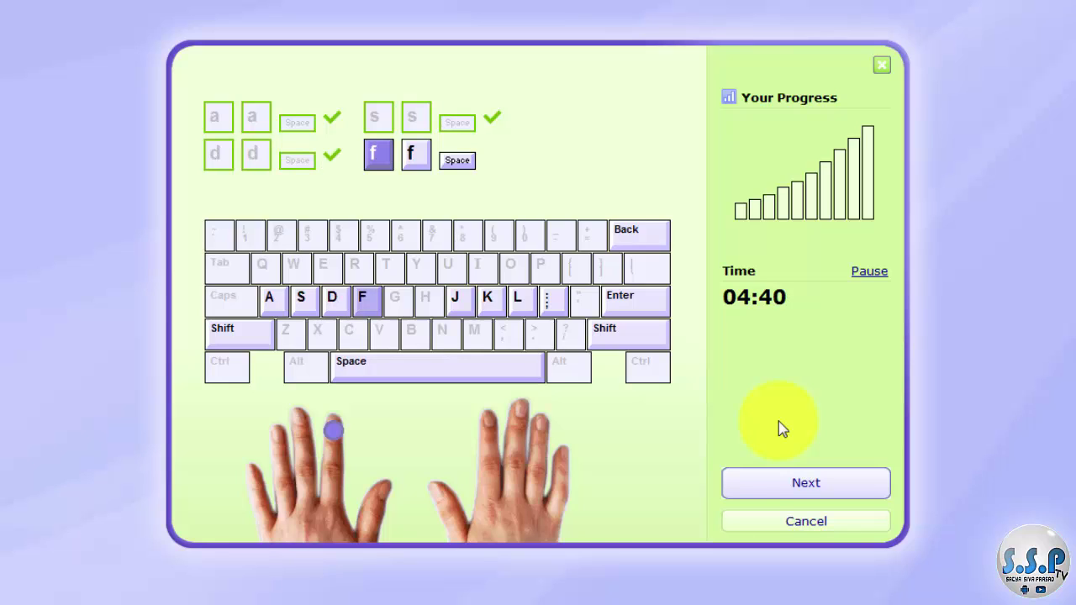
# Cancel the home row exercise, leave the typing course and show the desktop.
pyautogui.click(834, 515)
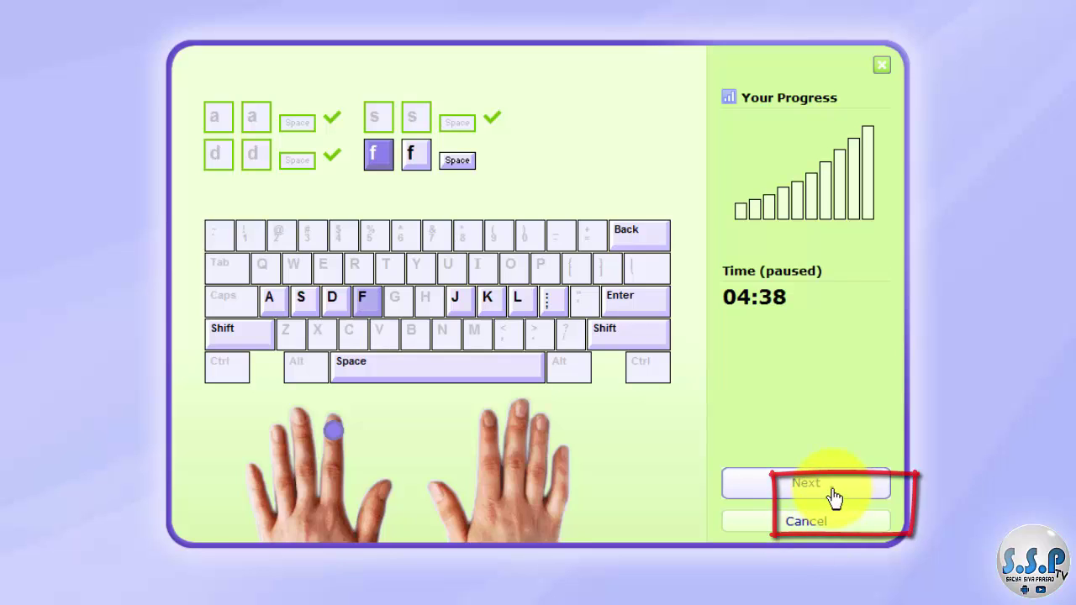
pyautogui.click(836, 514)
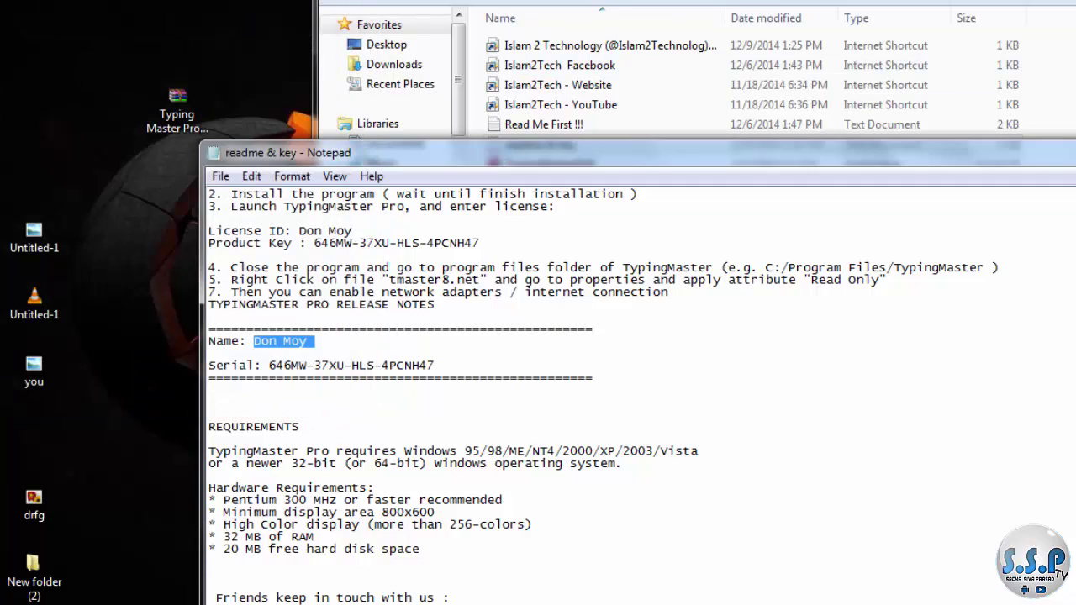
pyautogui.press('super+d')
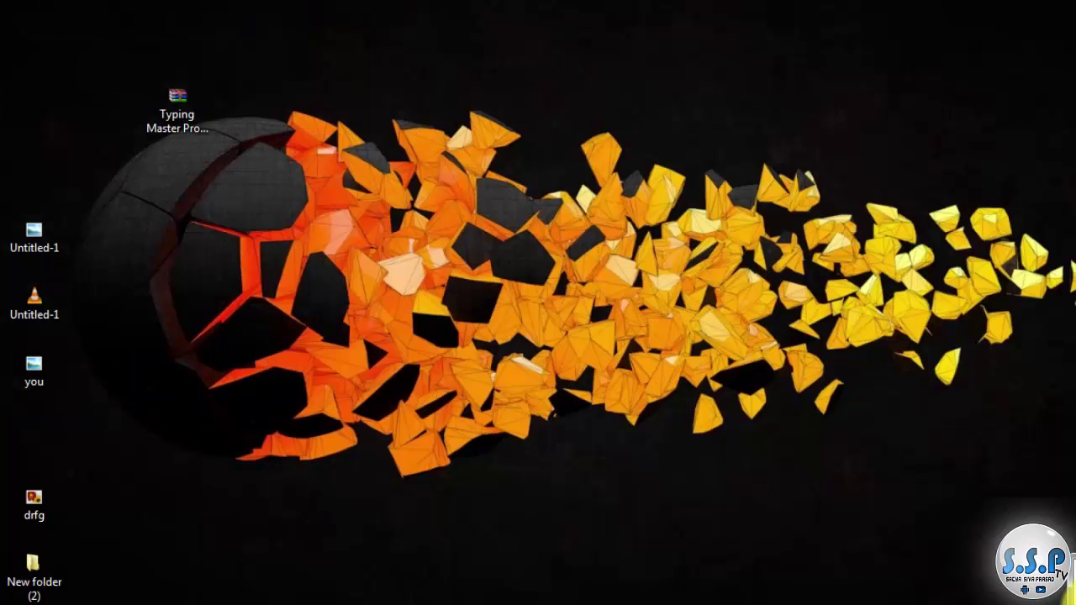